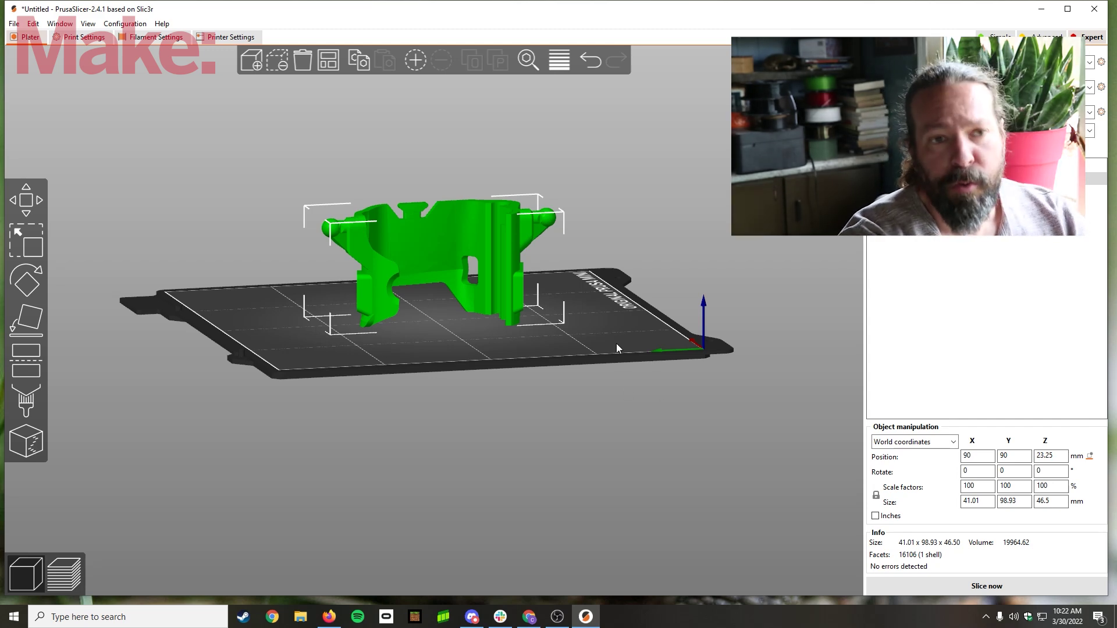
Step: Orbit and zoom around the clip to inspect its base from the side and below
drag(342, 405, 373, 420)
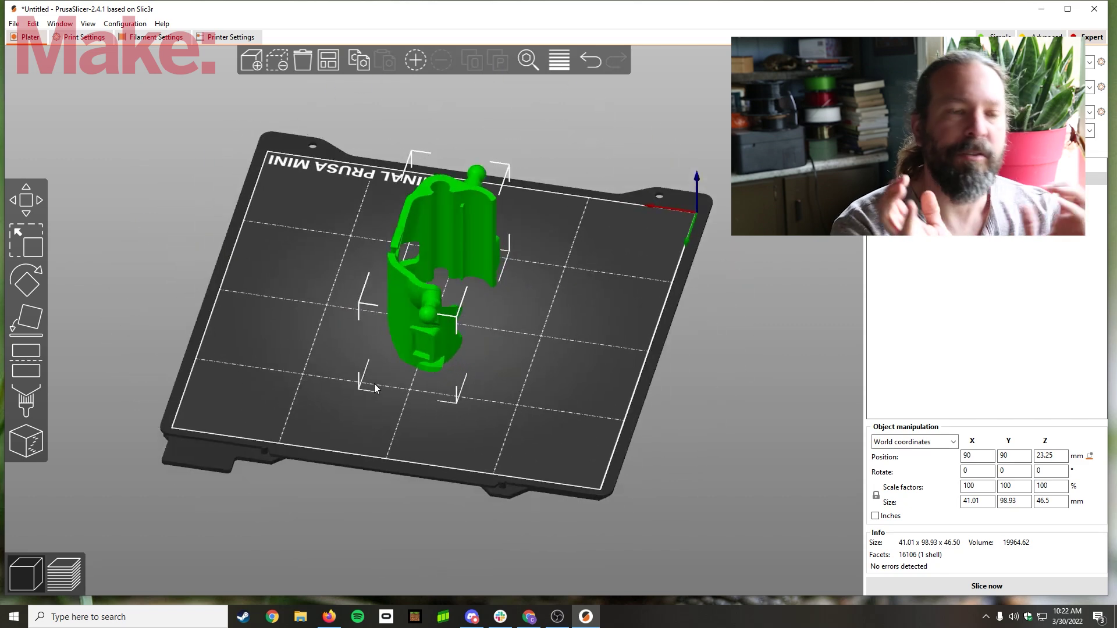
drag(348, 362, 473, 364)
scroll(469, 366, down, 2)
scroll(483, 402, up, 6)
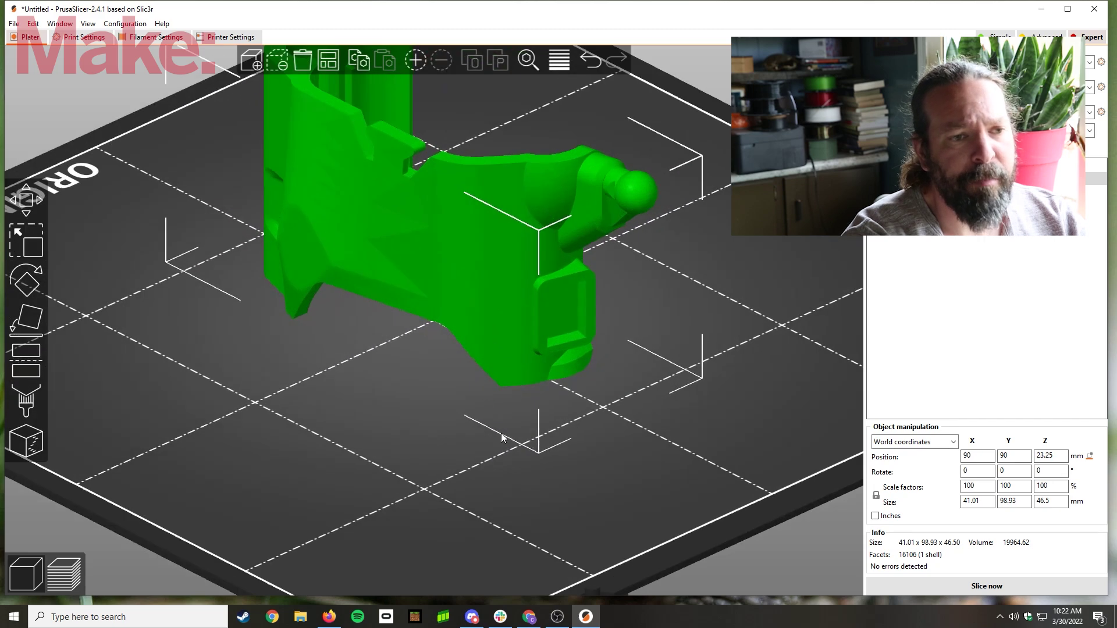
drag(501, 433, 410, 423)
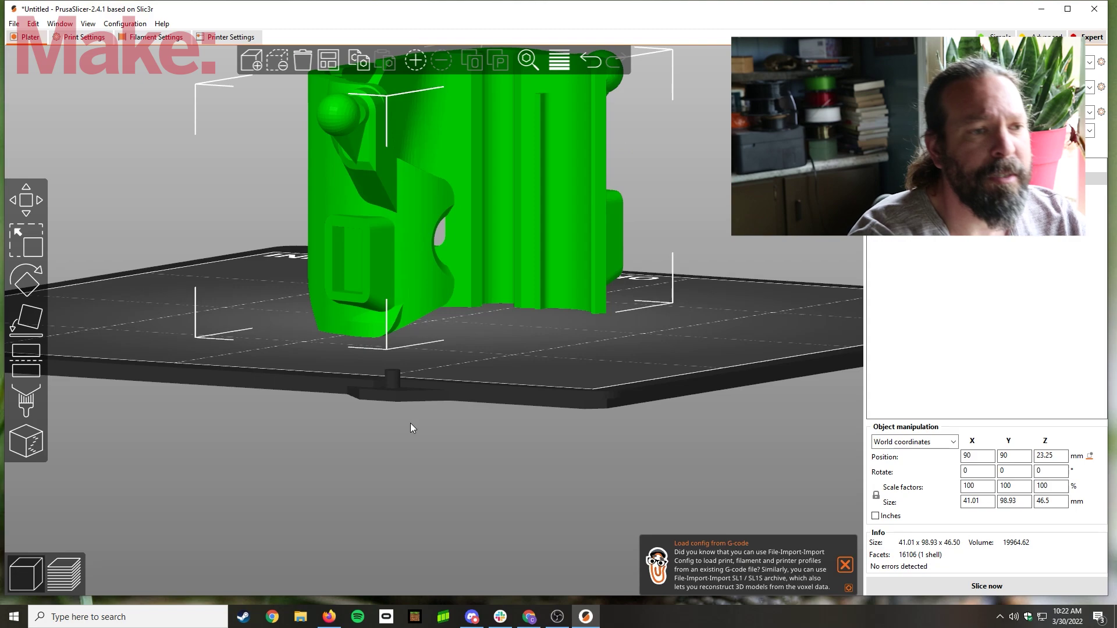
scroll(333, 351, down, 3)
scroll(328, 357, up, 6)
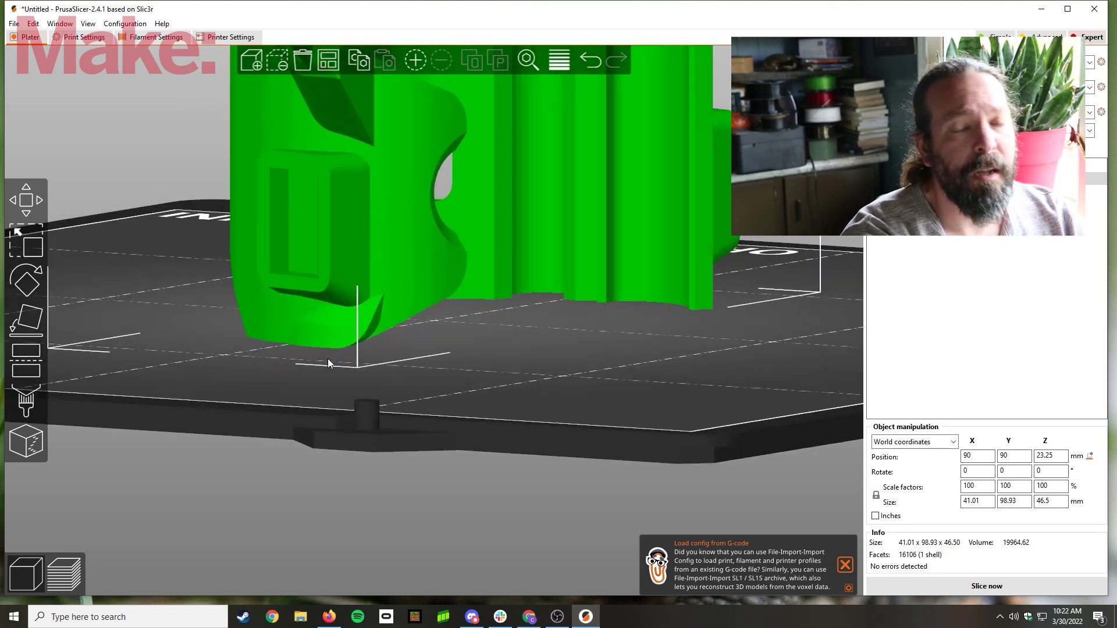
drag(359, 412, 411, 349)
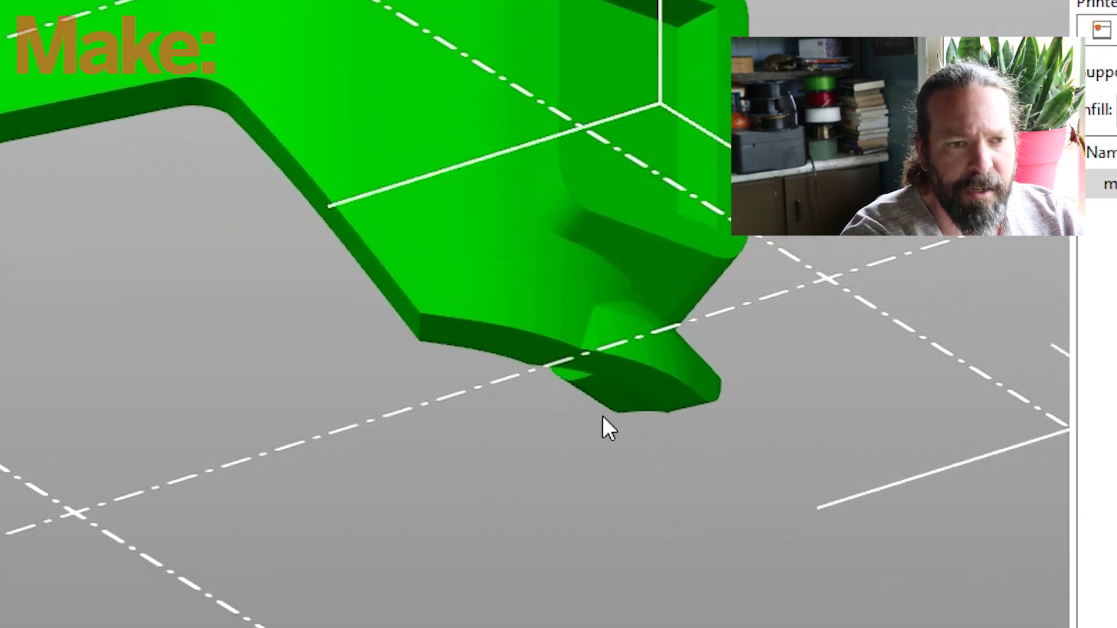
drag(505, 390, 5, 418)
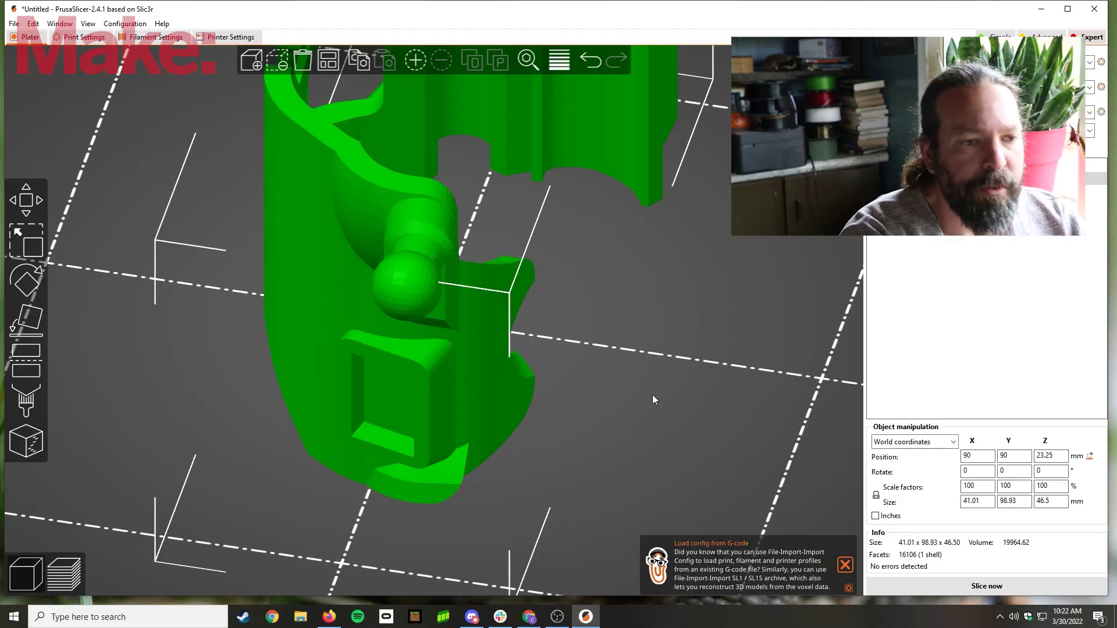
Step: Frame the clip's small foot in close view and bring up the model's action menu
right_drag(619, 417, 663, 325)
scroll(664, 317, down, 2)
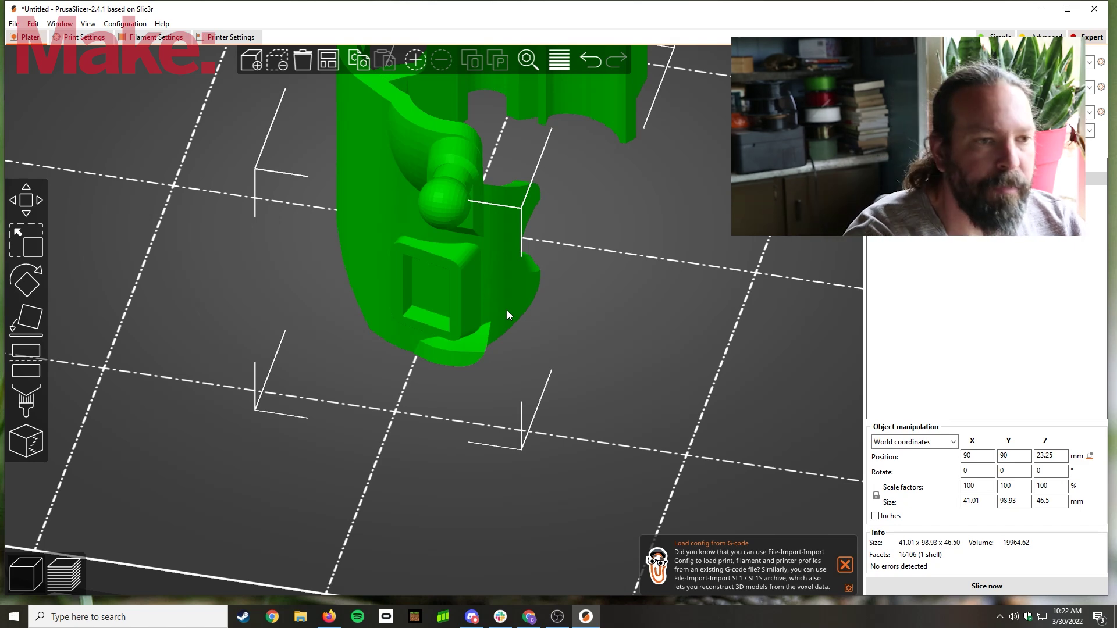
middle_drag(498, 298, 485, 298)
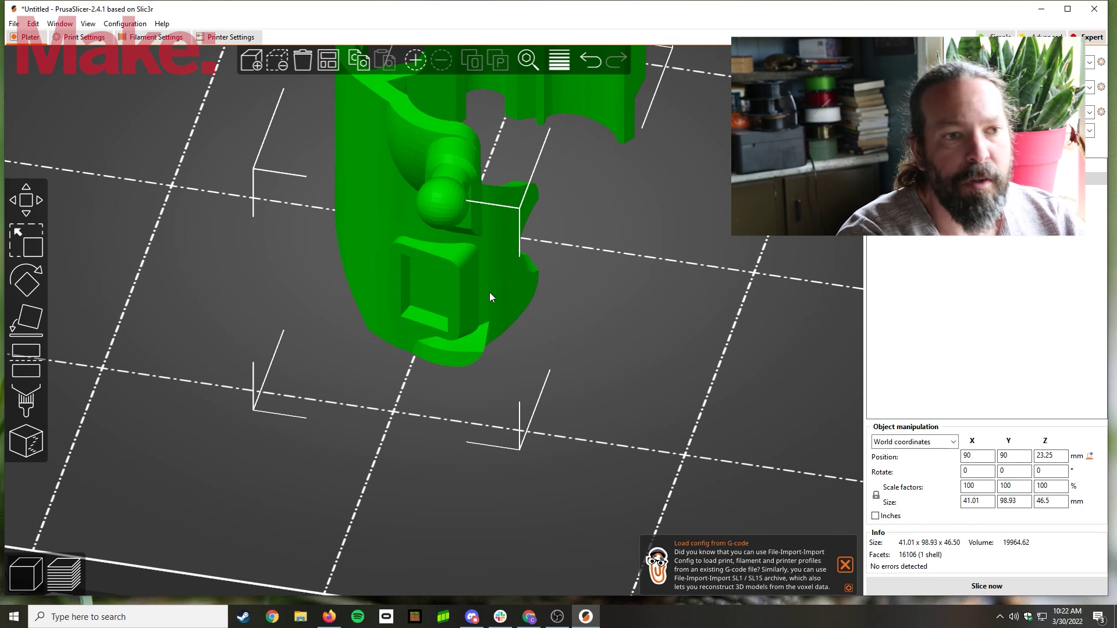
right_click(490, 297)
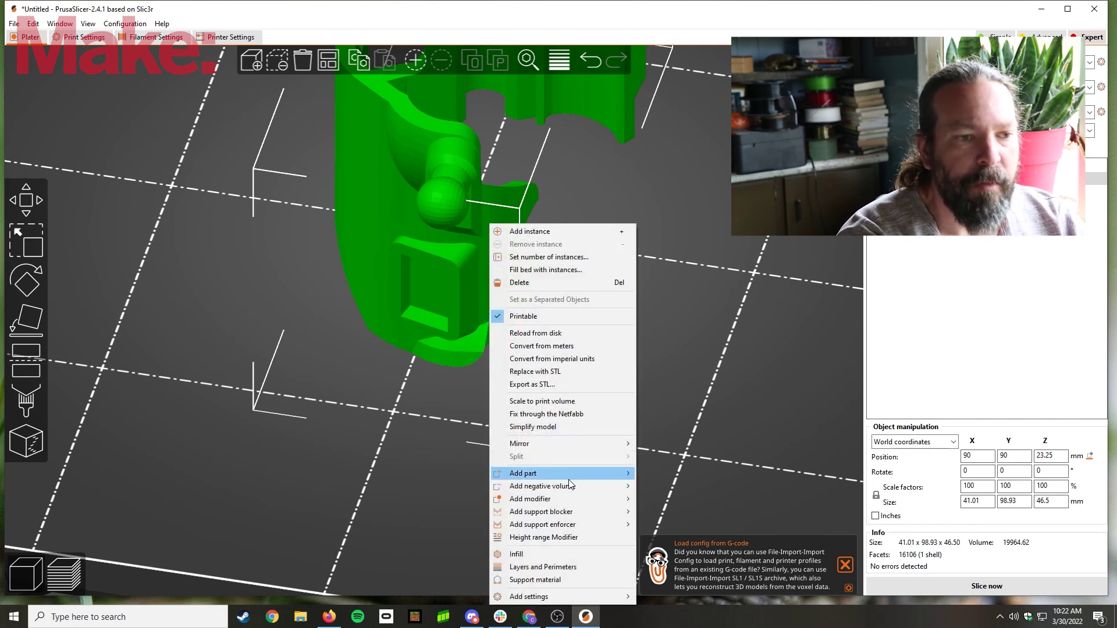
Step: Add a Cylinder part to the clip and drag it beside the small foot
mouse_move(568, 475)
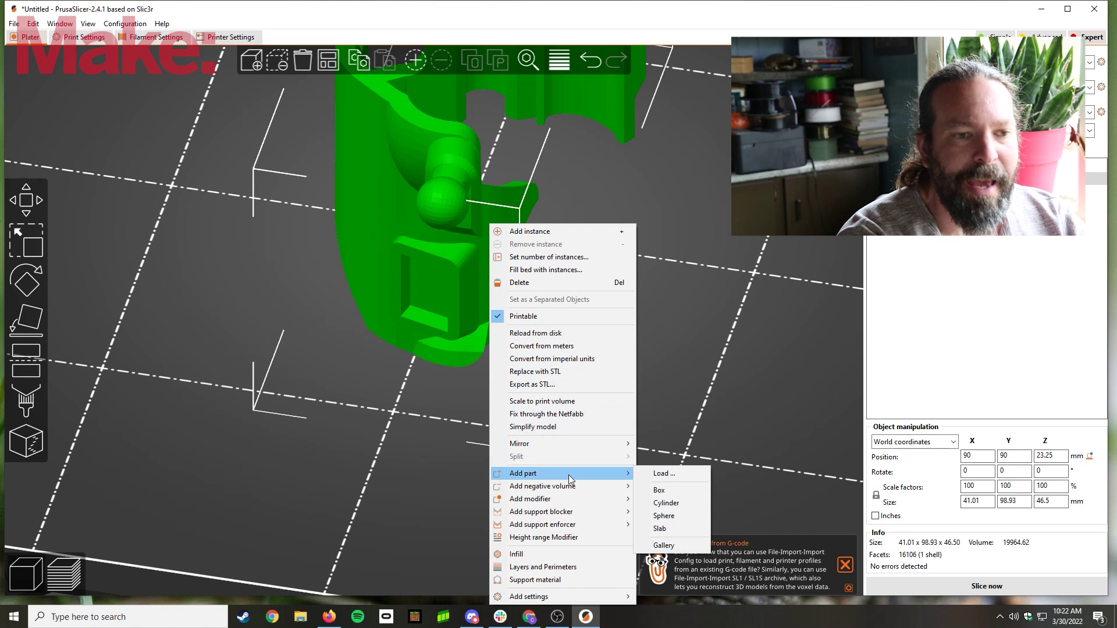
click(674, 504)
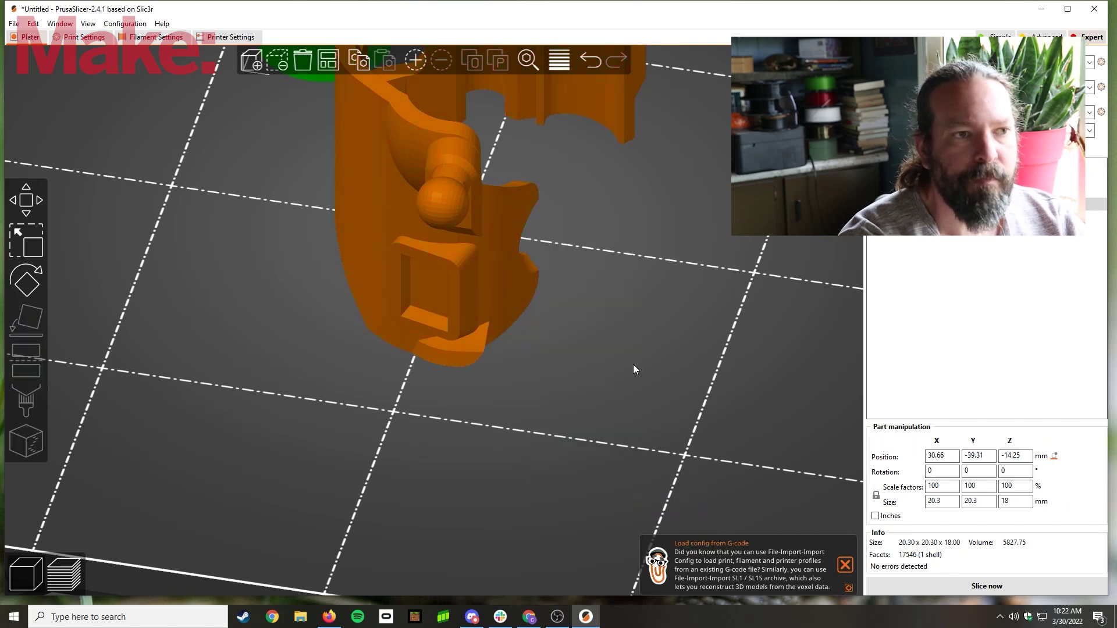
scroll(556, 362, down, 6)
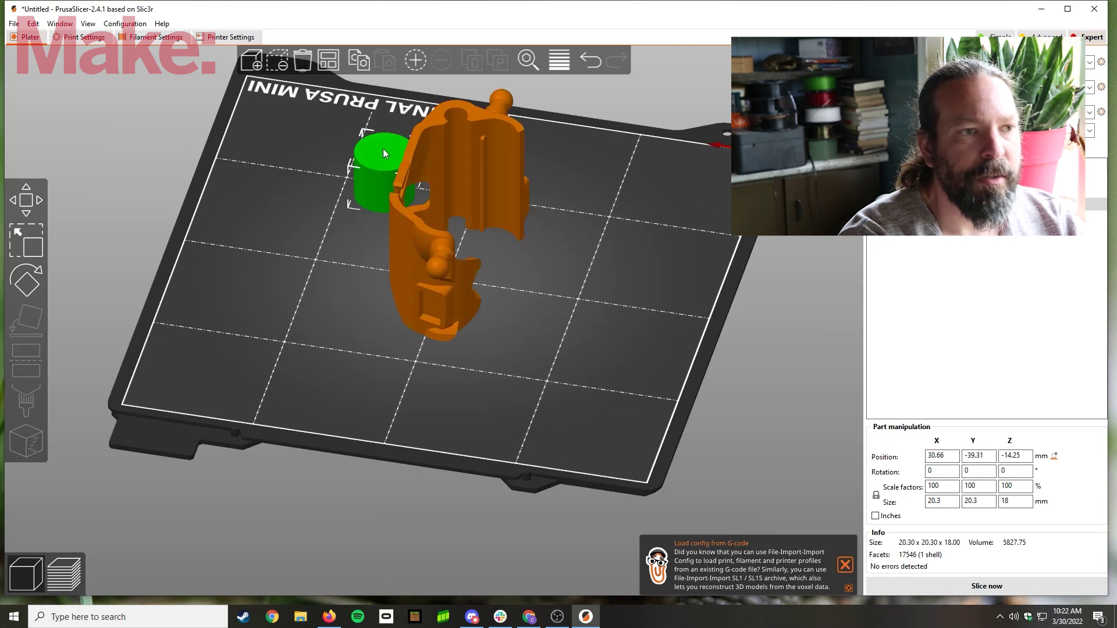
drag(383, 153, 437, 323)
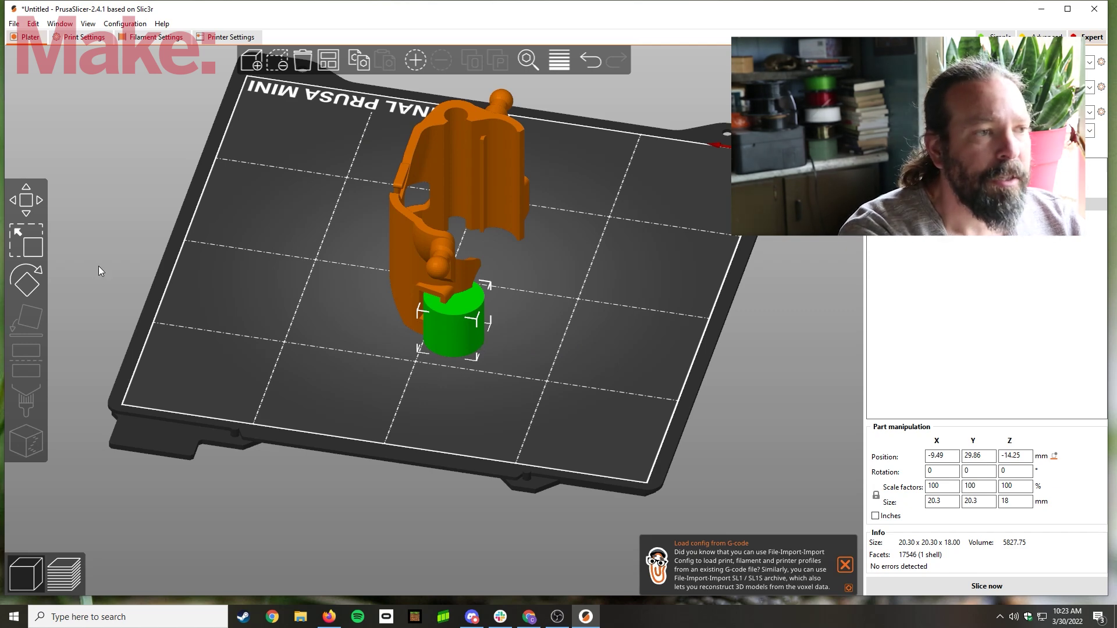
click(29, 237)
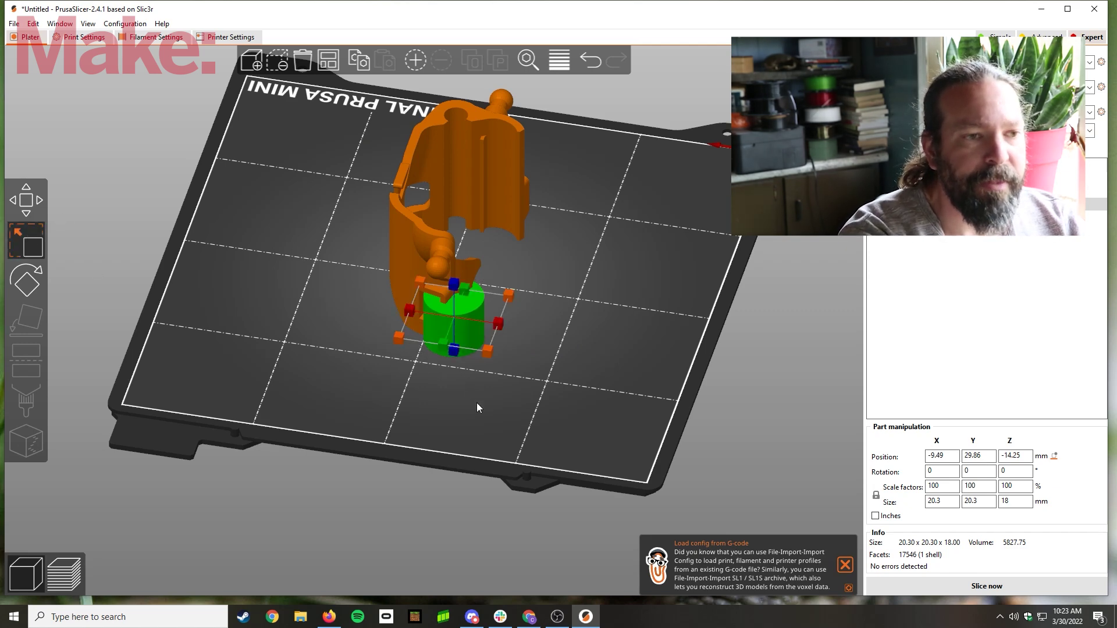
Step: Scale the cylinder's height to 5.15%, making a 20.3 x 20.3 x 0.93 mm disc
drag(476, 403, 481, 378)
drag(457, 223, 448, 329)
scroll(450, 334, up, 6)
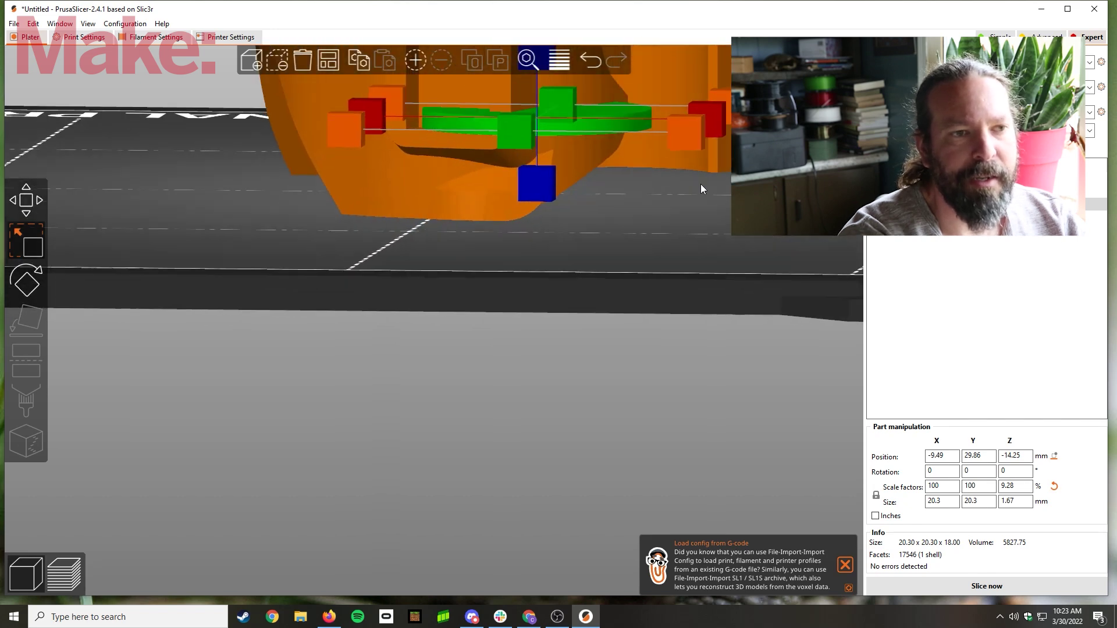
drag(701, 184, 550, 269)
drag(503, 178, 499, 205)
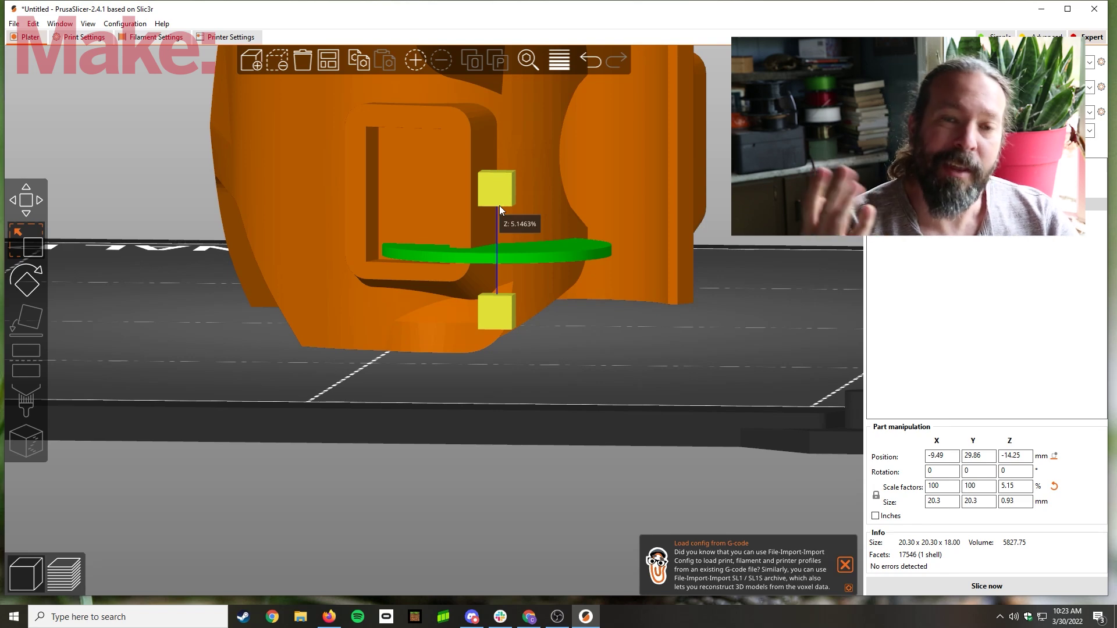
drag(499, 205, 499, 205)
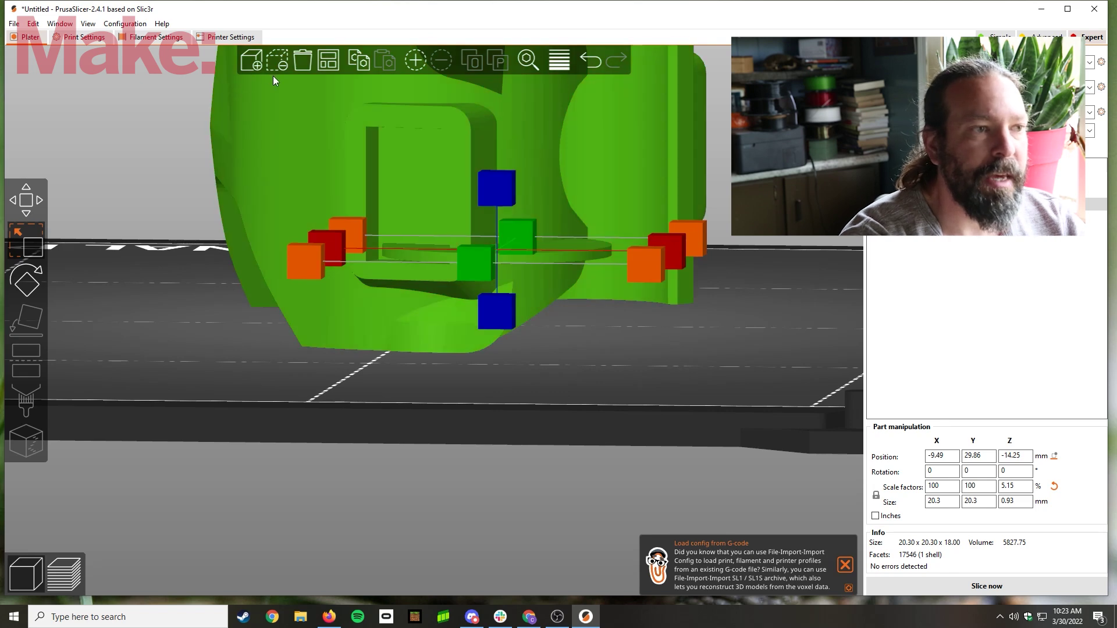
Step: Lower the disc to the bed under the foot, to about Z -22.73 mm
click(23, 201)
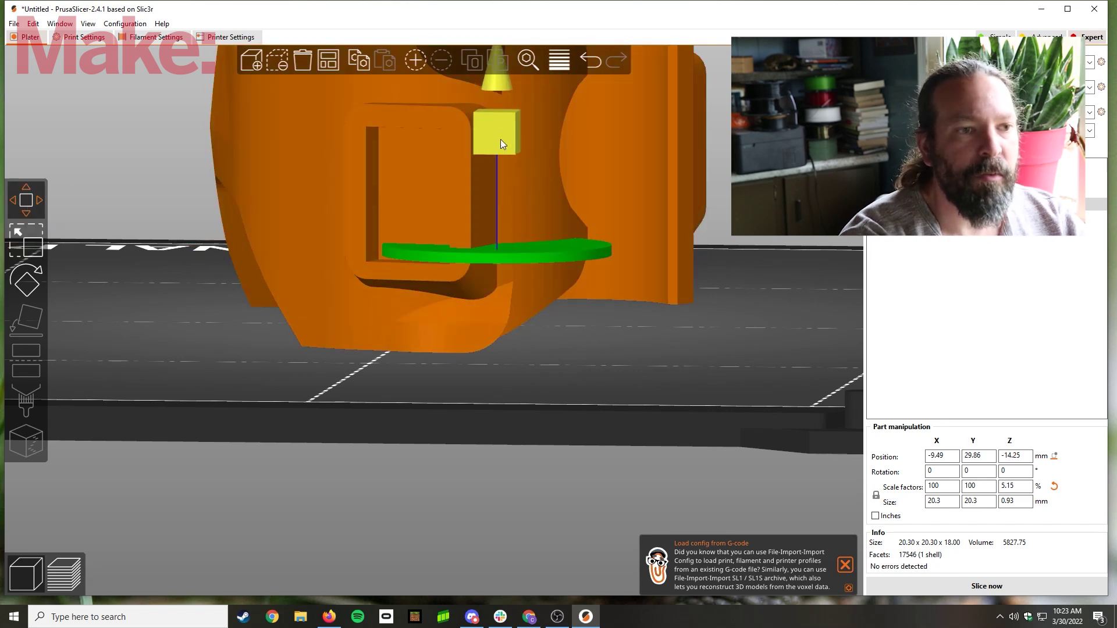
drag(501, 141, 505, 228)
scroll(514, 377, down, 3)
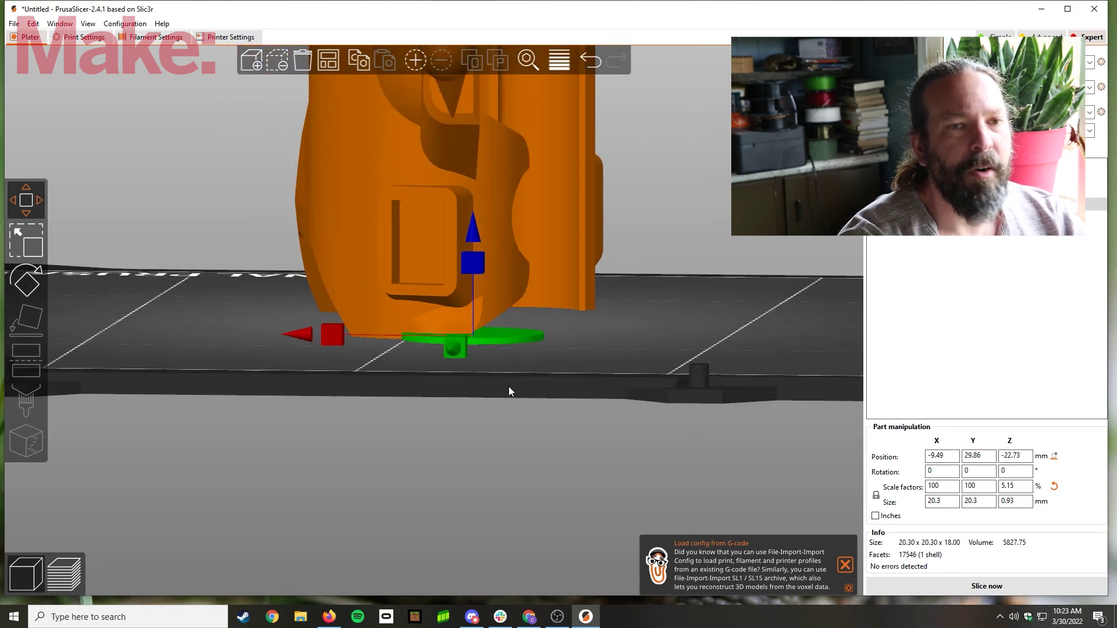
scroll(510, 389, down, 2)
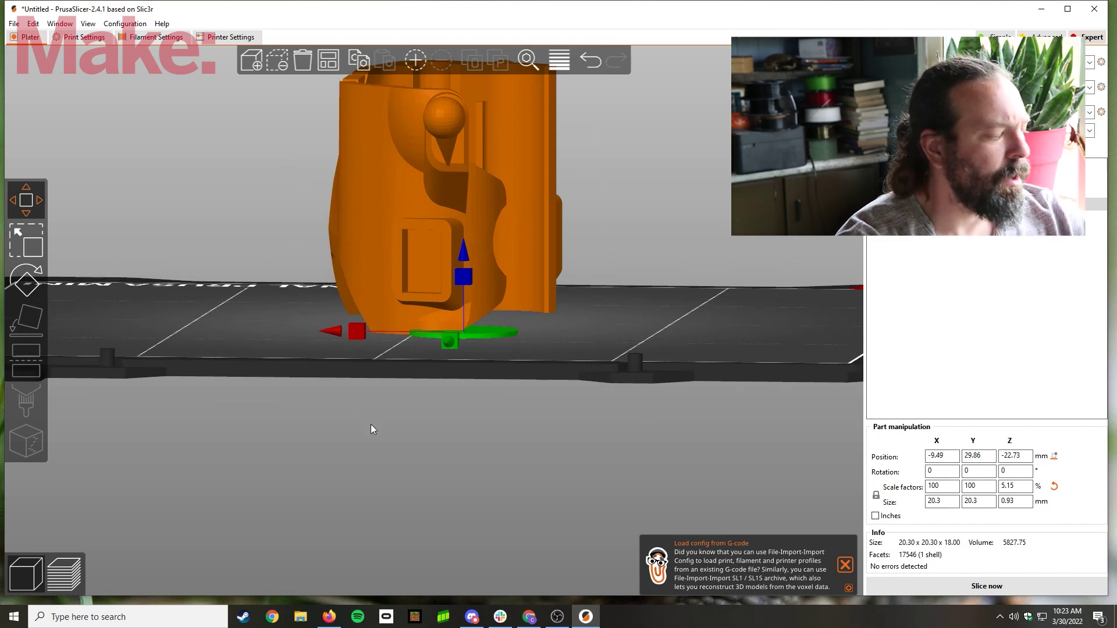
drag(472, 422, 478, 304)
scroll(466, 225, down, 3)
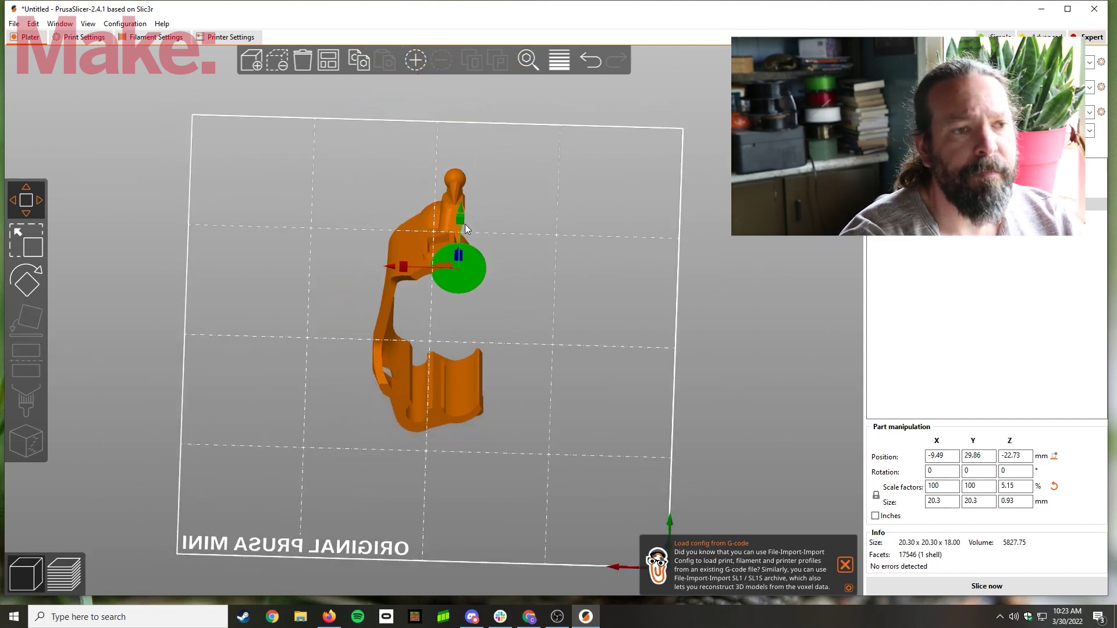
scroll(437, 275, up, 3)
scroll(534, 261, up, 3)
drag(532, 256, 544, 309)
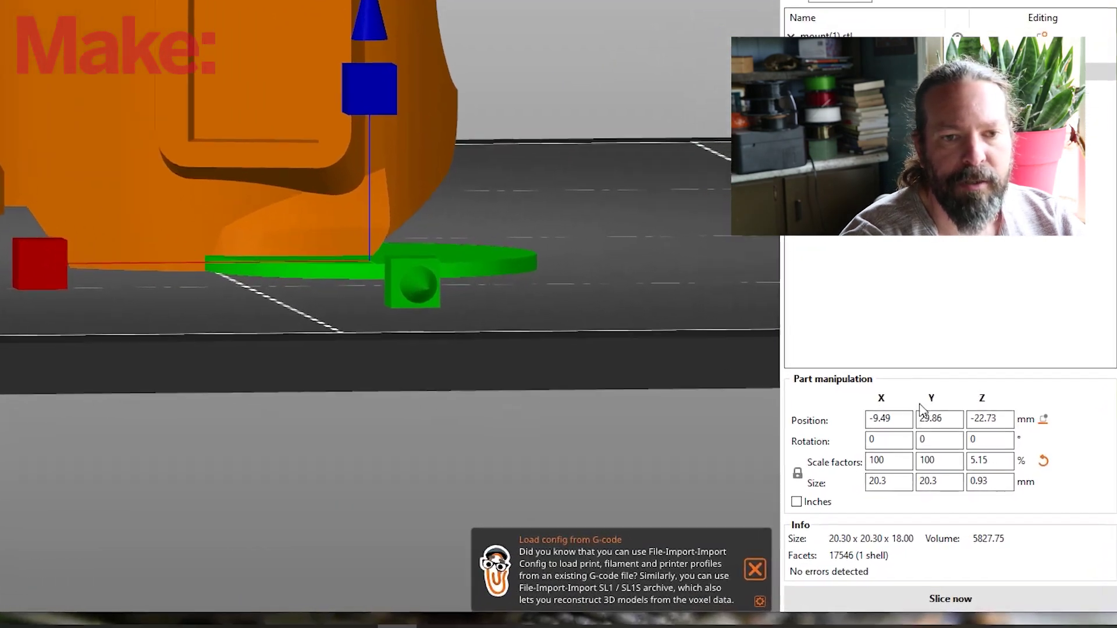
Step: Try -25 as the disc's Z position, then undo back to -22.75 mm
click(954, 454)
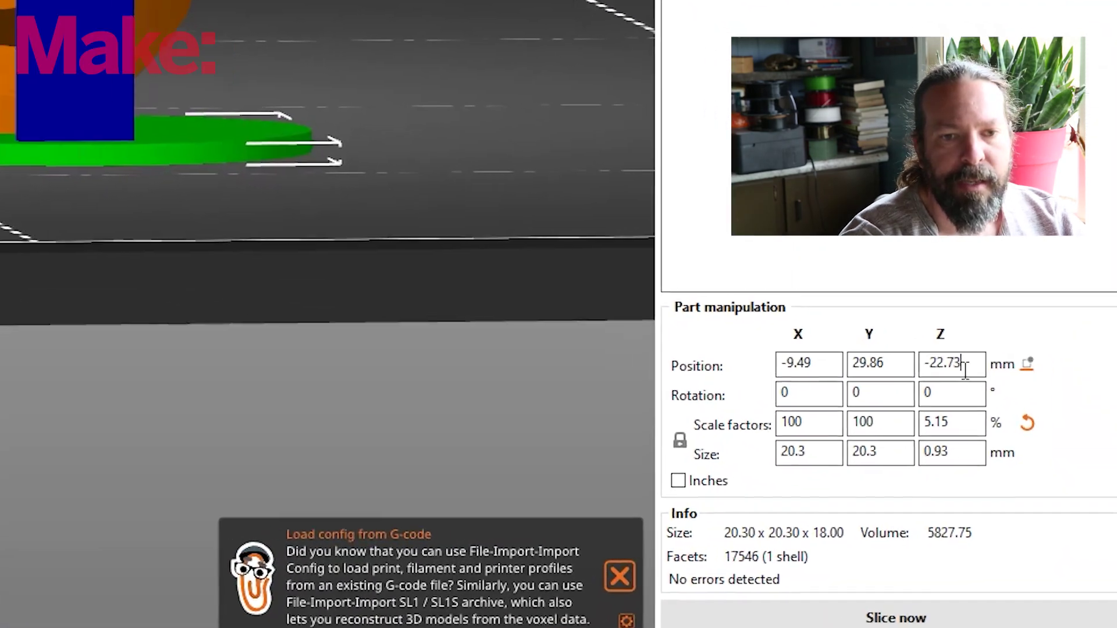
drag(986, 401, 980, 405)
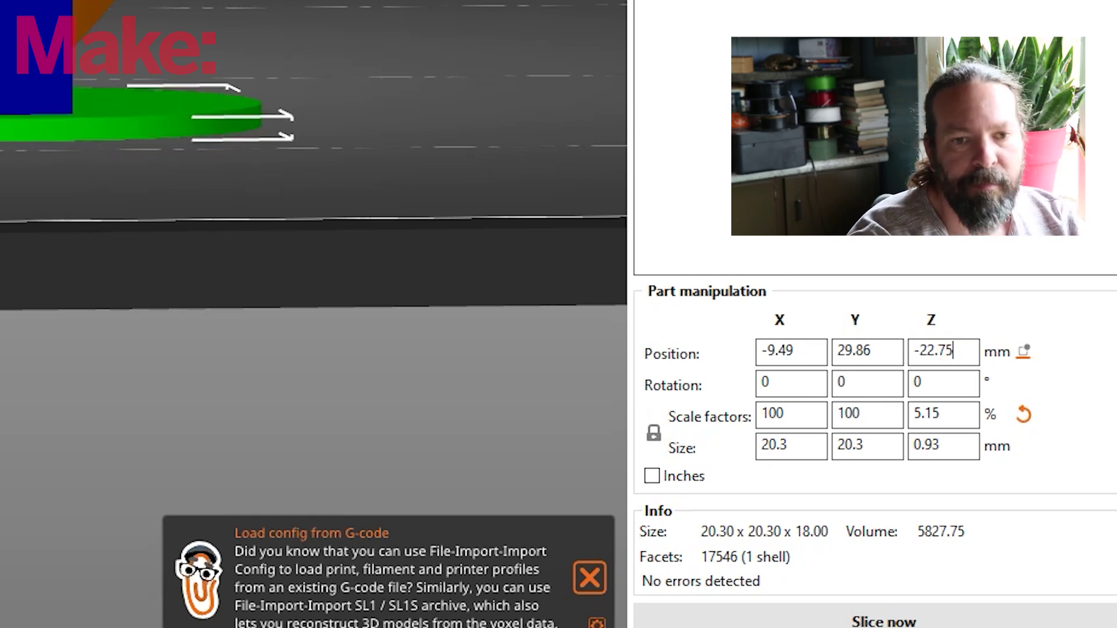
double_click(941, 349)
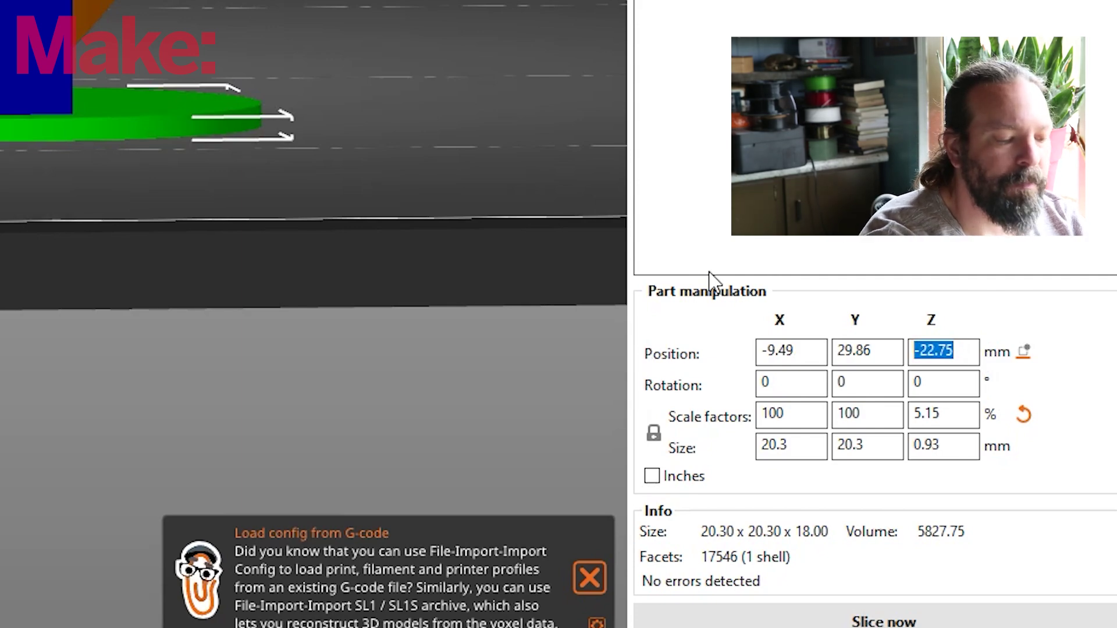
text(-)
key(Return)
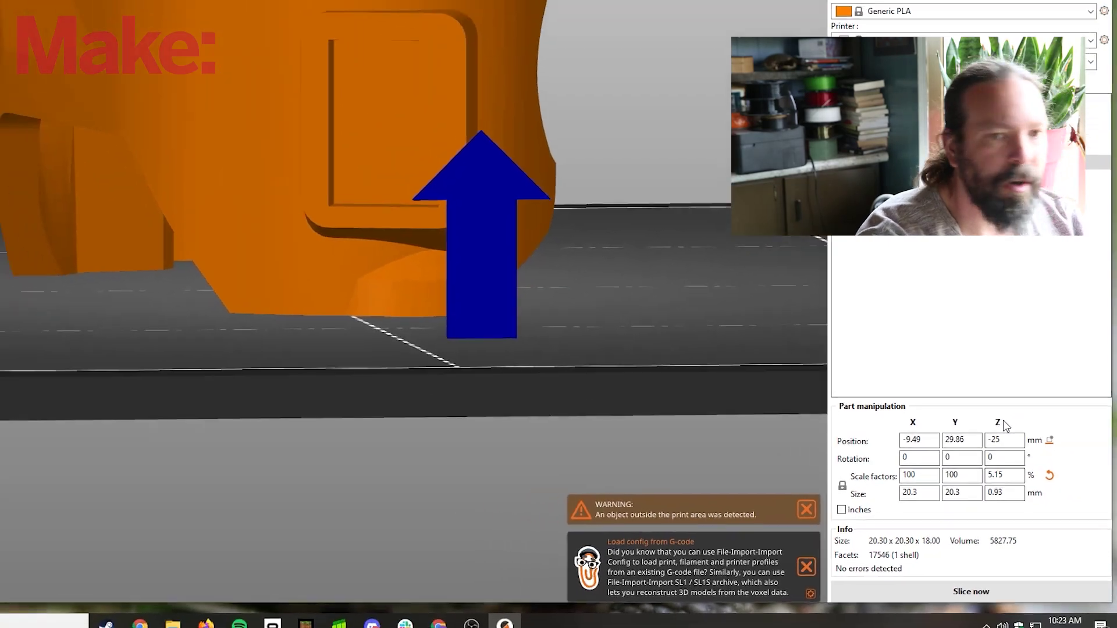
key(ctrl+z)
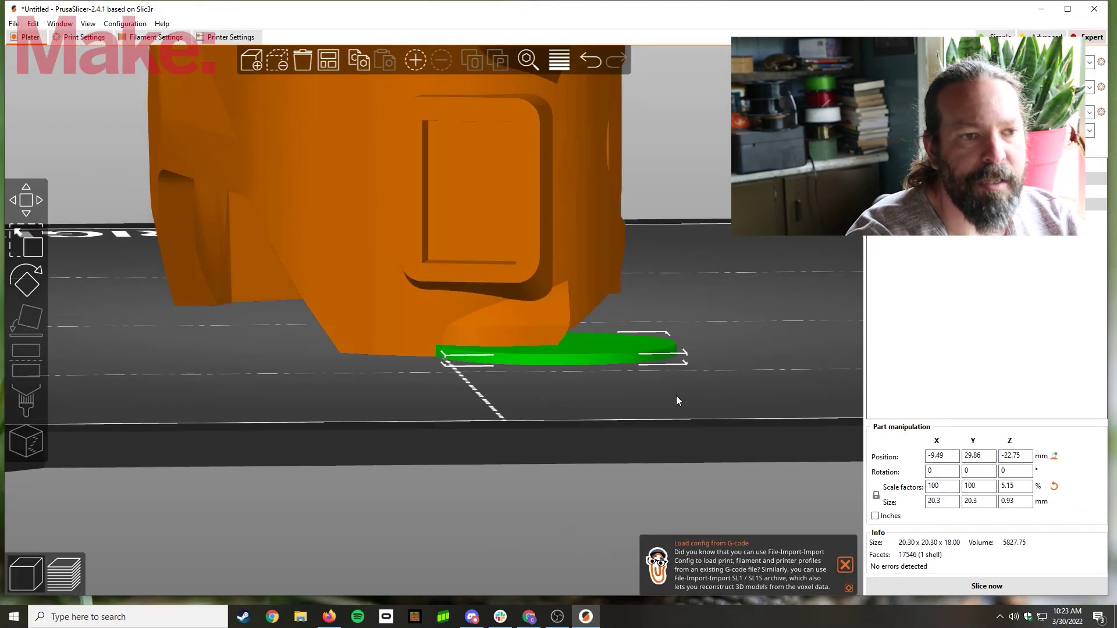
mouse_move(677, 397)
mouse_down()
mouse_move(670, 369)
mouse_move(671, 403)
mouse_up()
scroll(583, 437, up, 5)
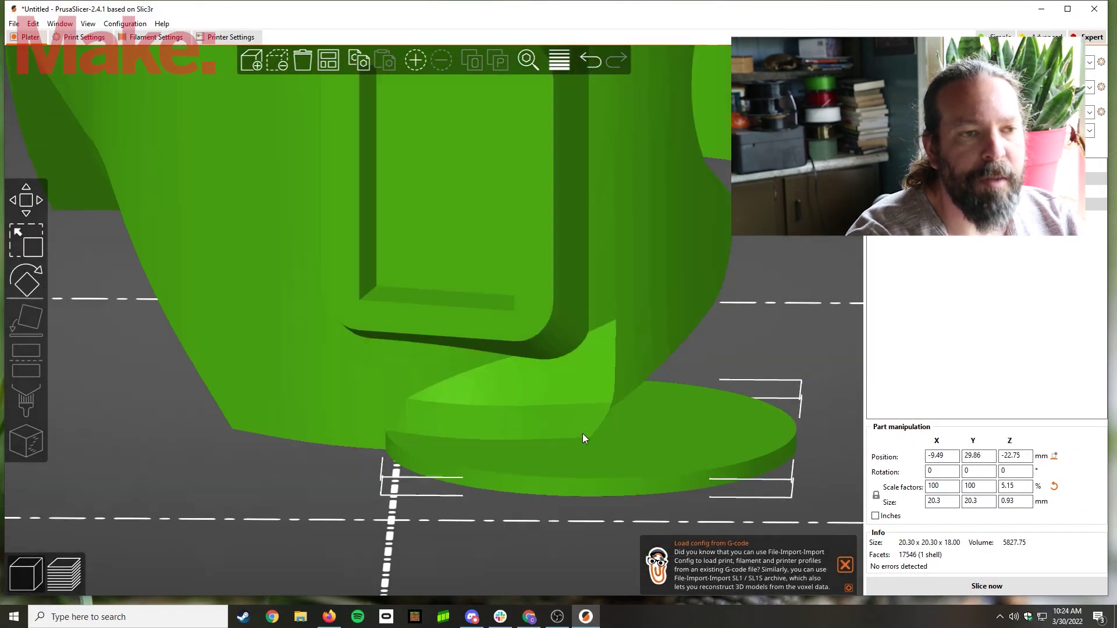
scroll(583, 435, down, 8)
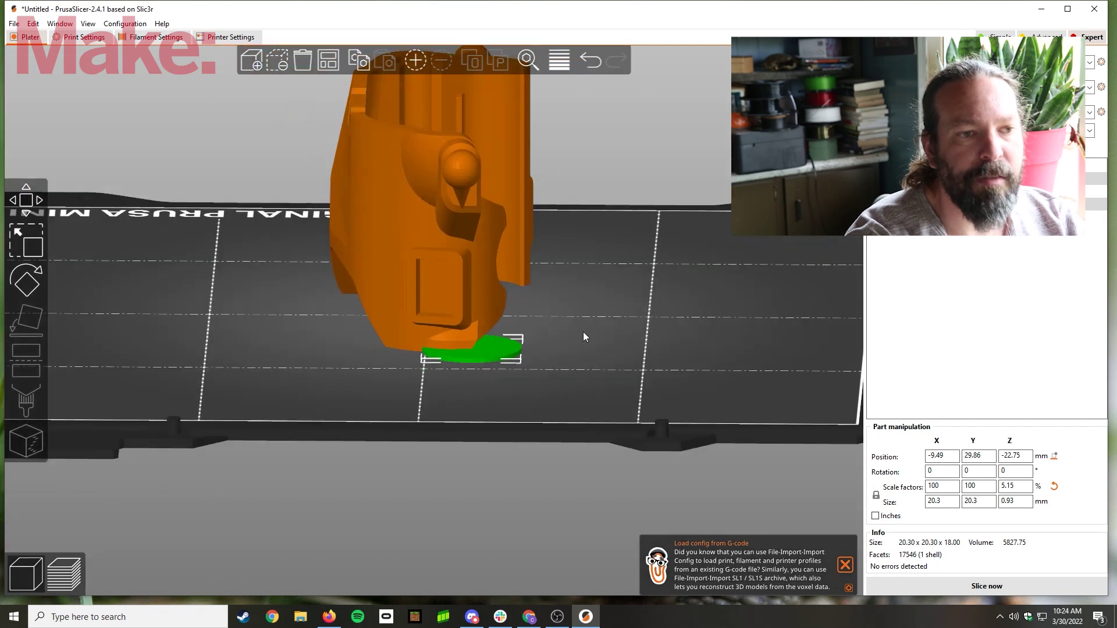